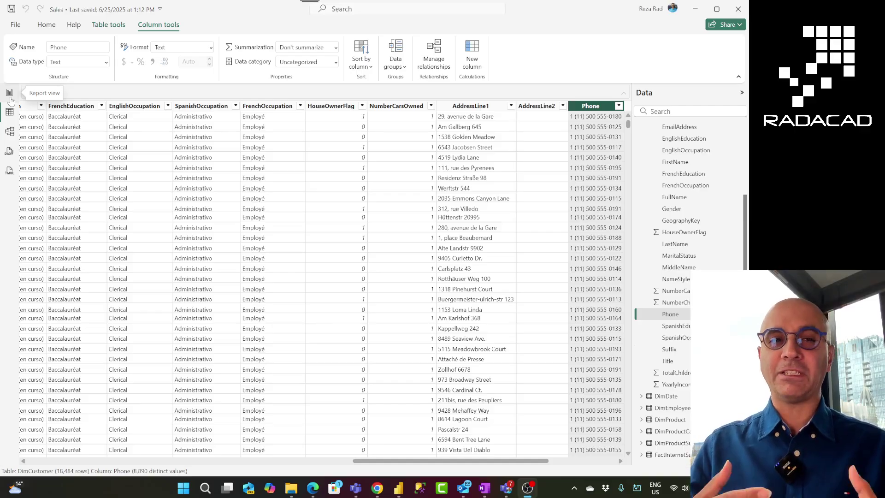
Collapse the DimDate and FactInternetSales field lists, widen the Data pane, and select DimCustomer's Phone field
left_click(10, 98)
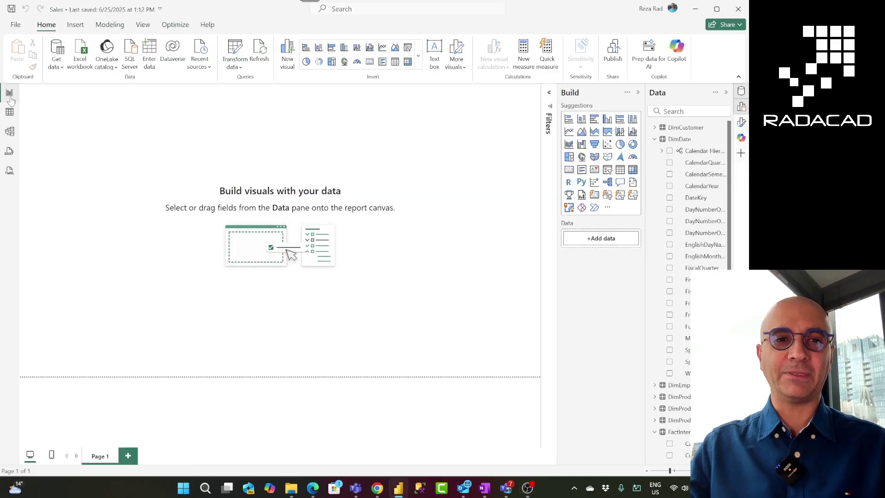
left_click(655, 139)
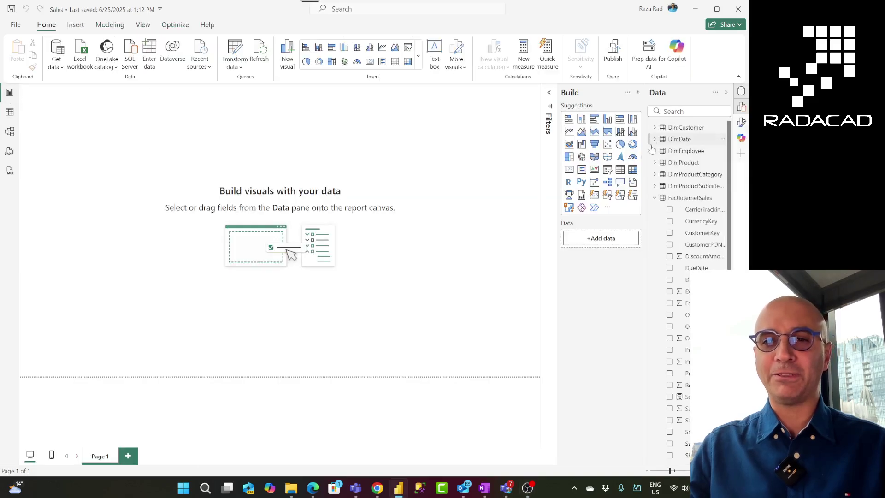
left_click(654, 198)
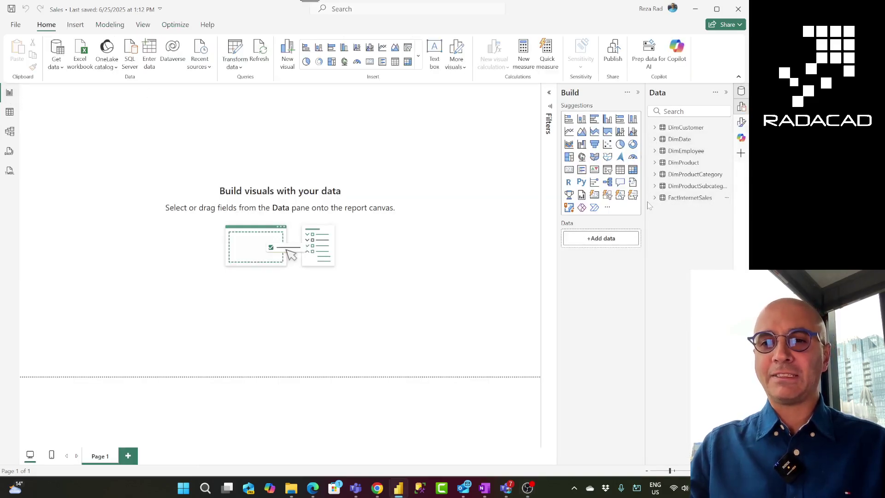
left_click_drag(647, 204, 634, 204)
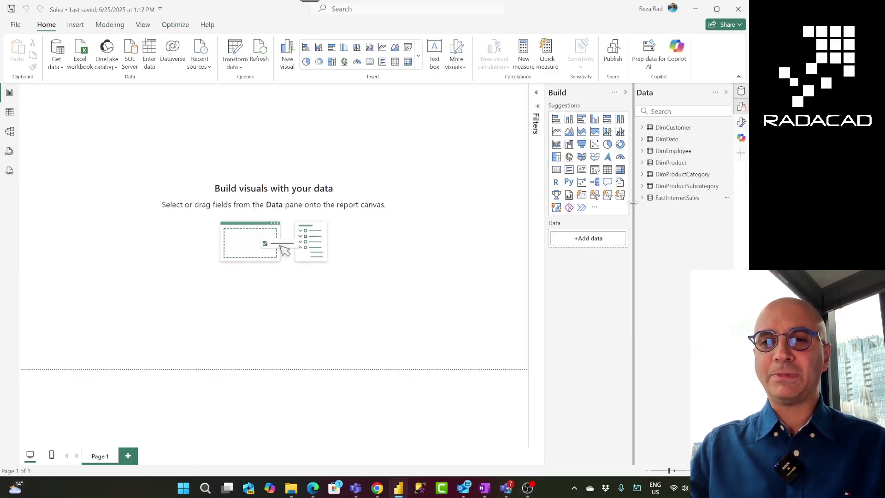
left_click(10, 112)
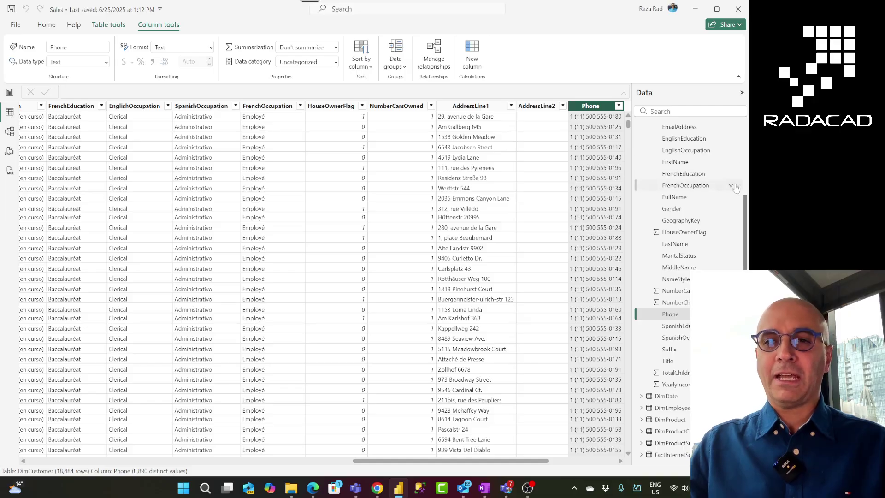
left_click(688, 318)
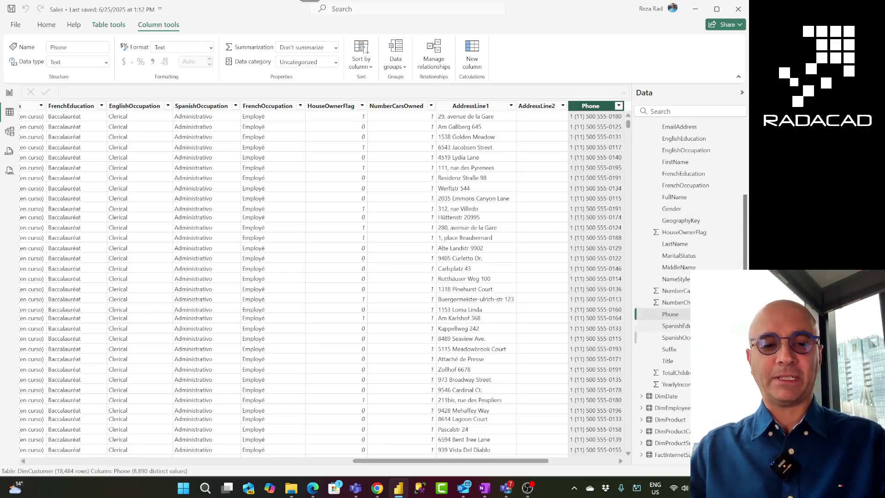
Use ZoomIt to magnify the screen and outline the Phone field with a red box
left_click(207, 492)
type("zoomit")
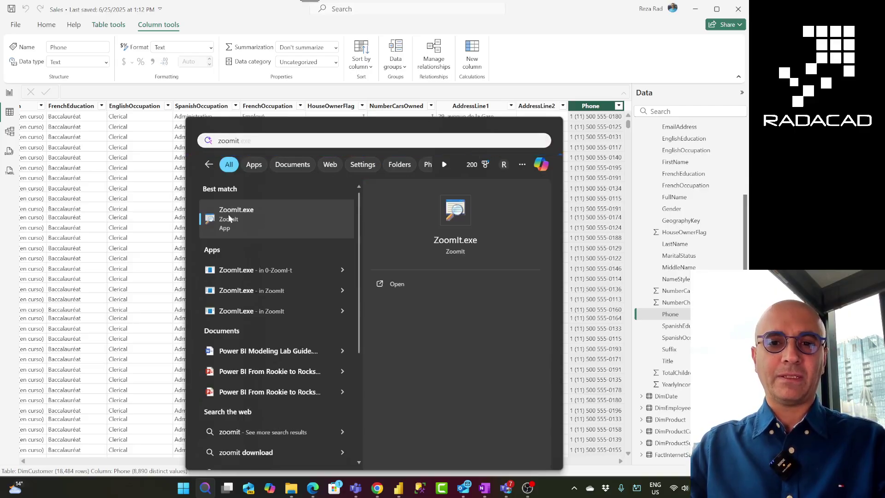
left_click(393, 284)
key("ctrl+1")
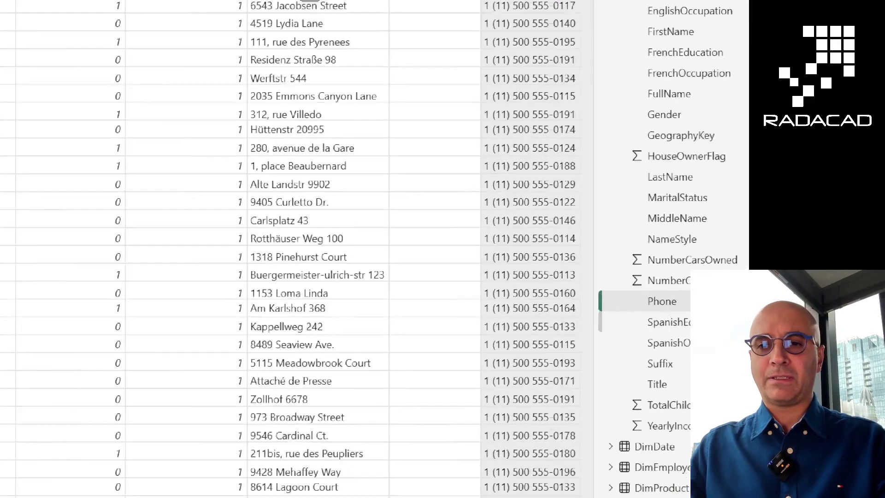
left_click_drag(542, 274, 621, 305)
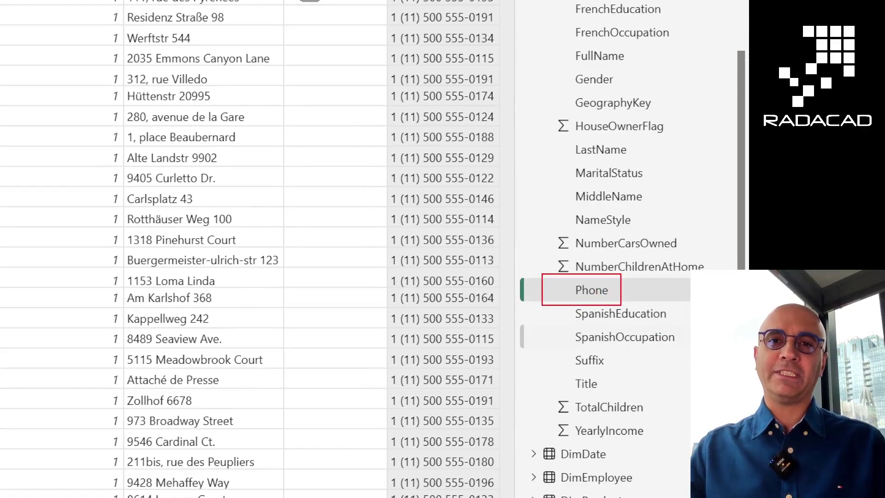
key("Escape")
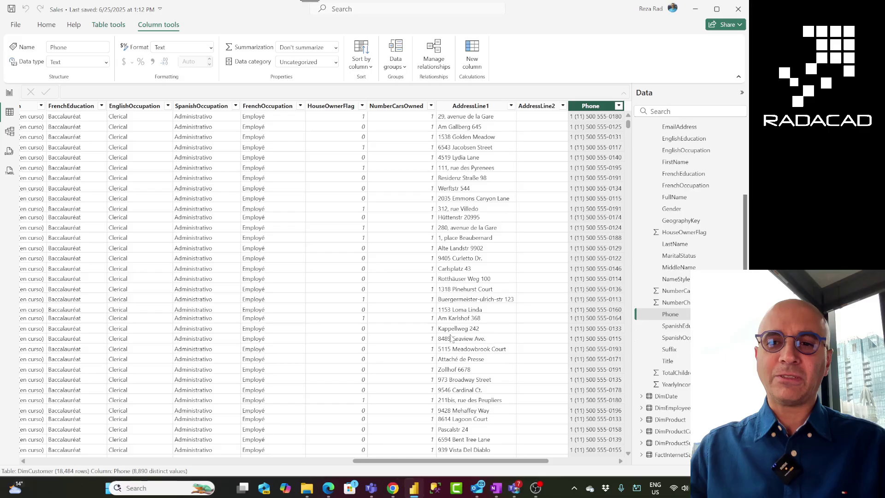
left_click(443, 332)
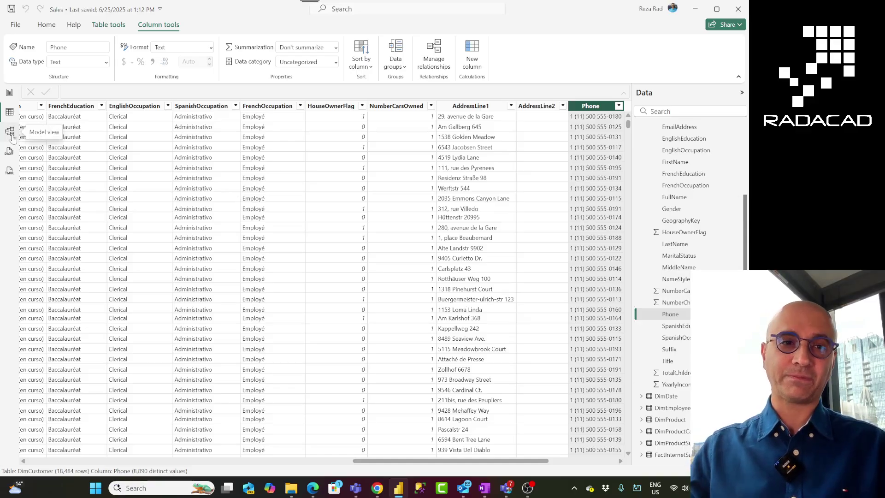
In model view, inspect the DimProduct and DimCustomer relationships to FactInternetSales, highlighting CustomerKey
left_click(11, 134)
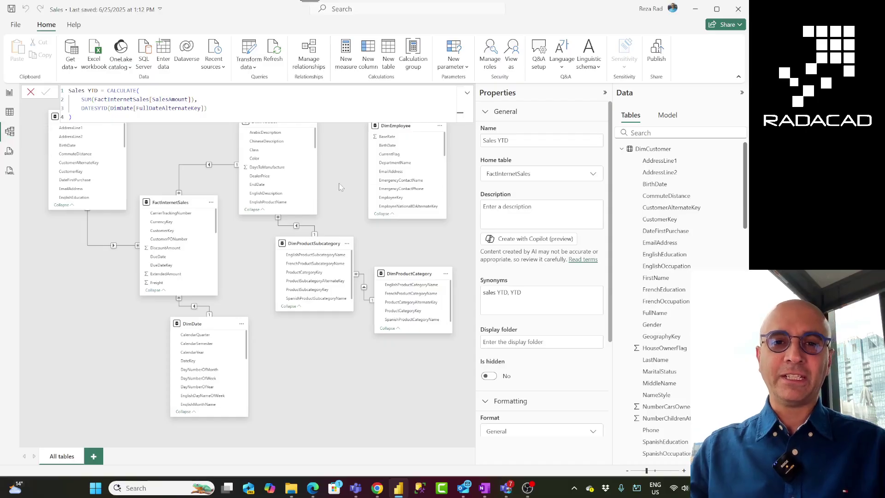
left_click(339, 186)
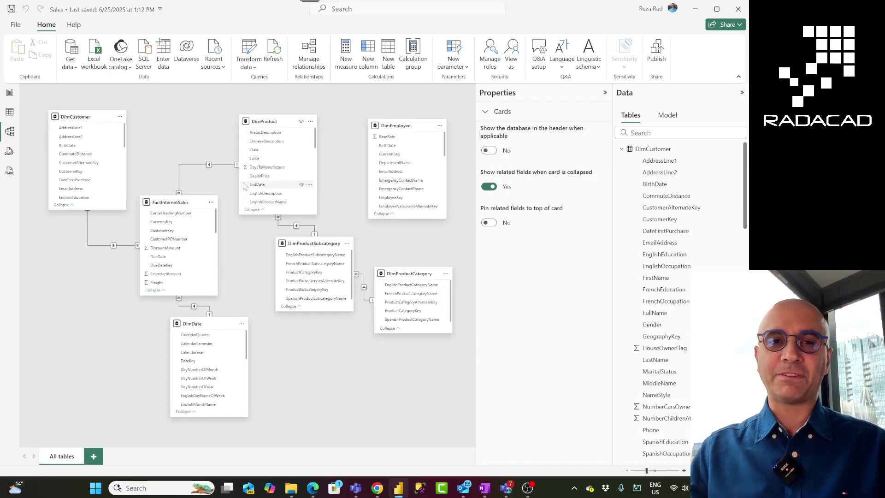
left_click(196, 165)
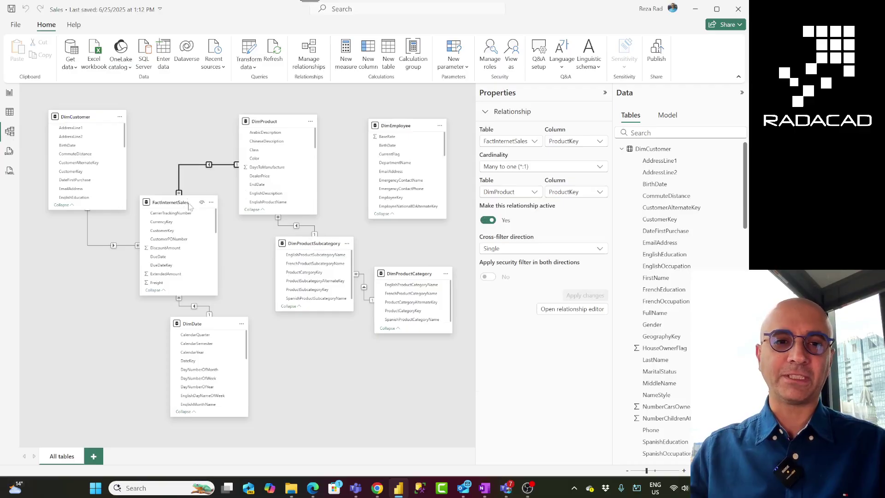
left_click(99, 246)
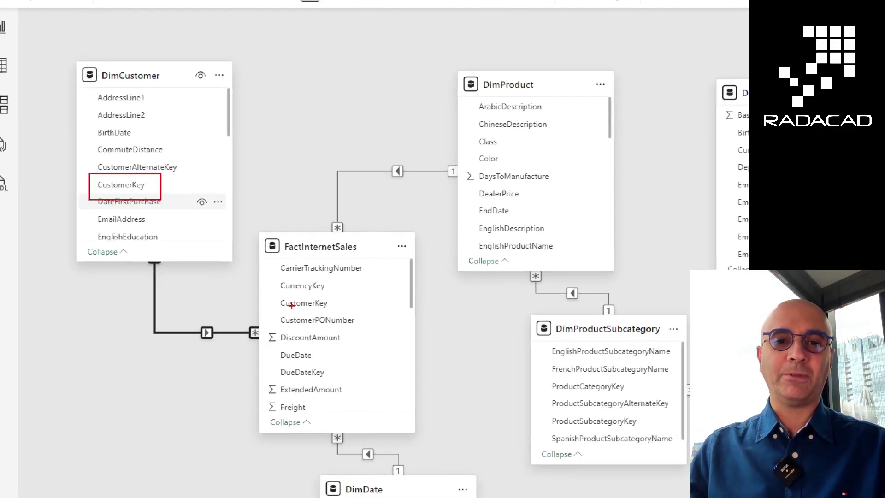
left_click_drag(272, 296, 352, 307)
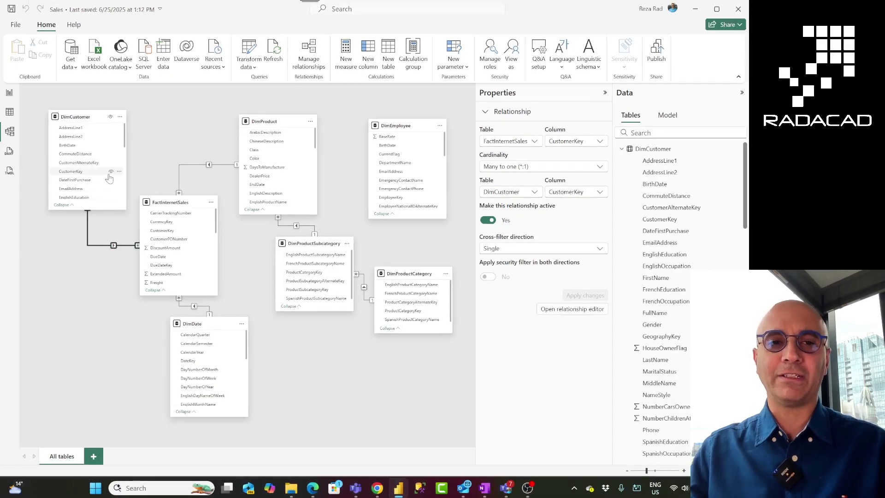
Hide the CustomerKey field in both DimCustomer and FactInternetSales from report view
left_click(110, 174)
left_click(110, 173)
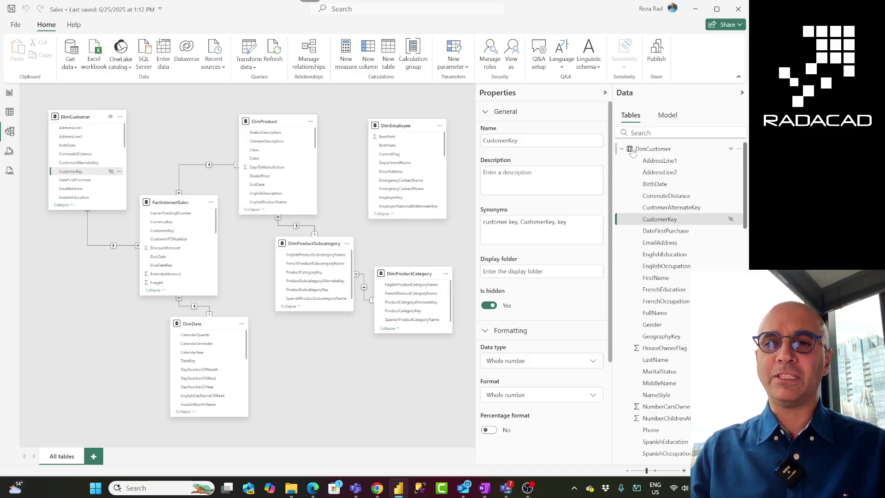
left_click(650, 133)
type("customerkey")
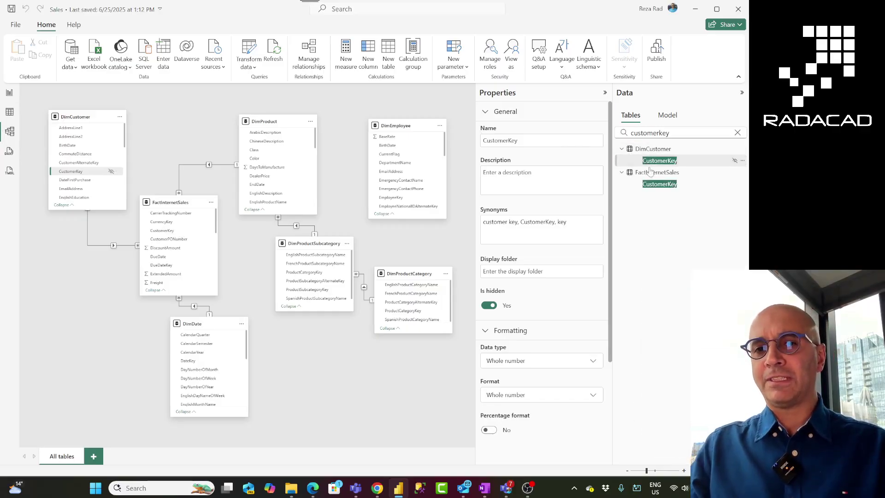
left_click(650, 185, "ctrl")
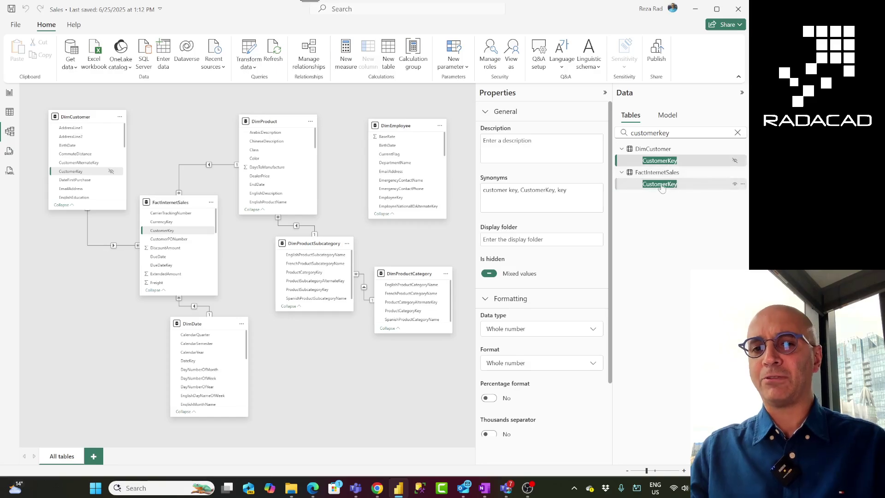
left_click(489, 273)
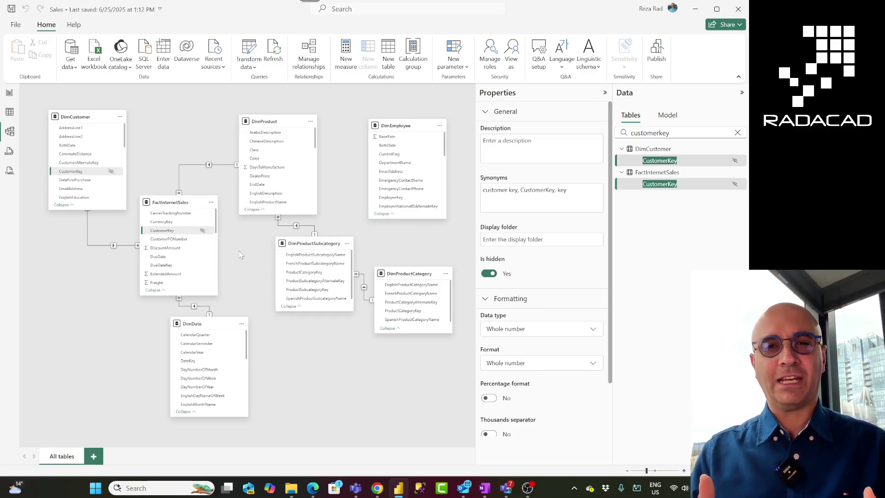
Return to table view and expand FactInternetSales' fields in the Data pane
left_click(8, 113)
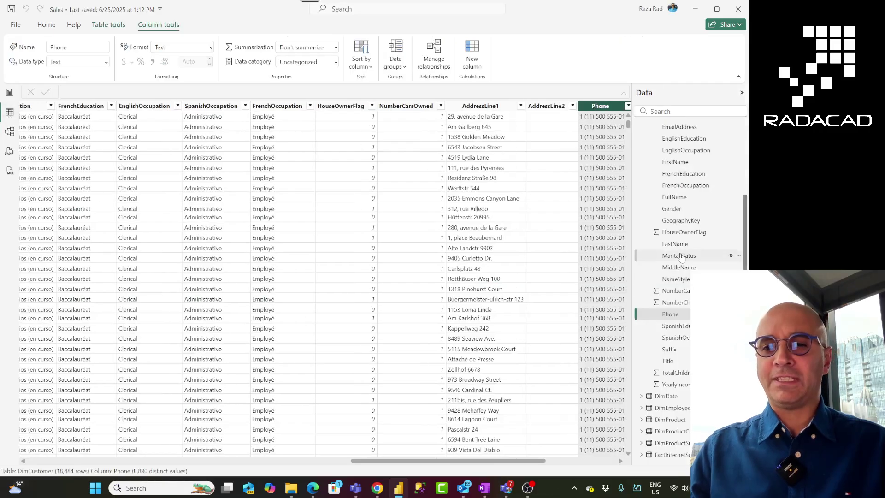
left_click(641, 455)
scroll(674, 406, "down", 7)
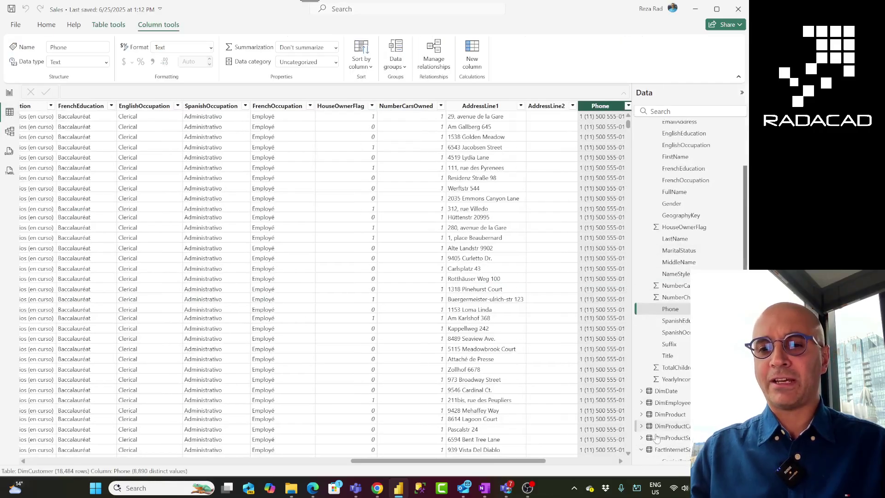
Show the Sales YTD formula, highlighting SUM(SalesAmount) and DATESYTD on DimDate[FullDateAlternateKey]
left_click(674, 337)
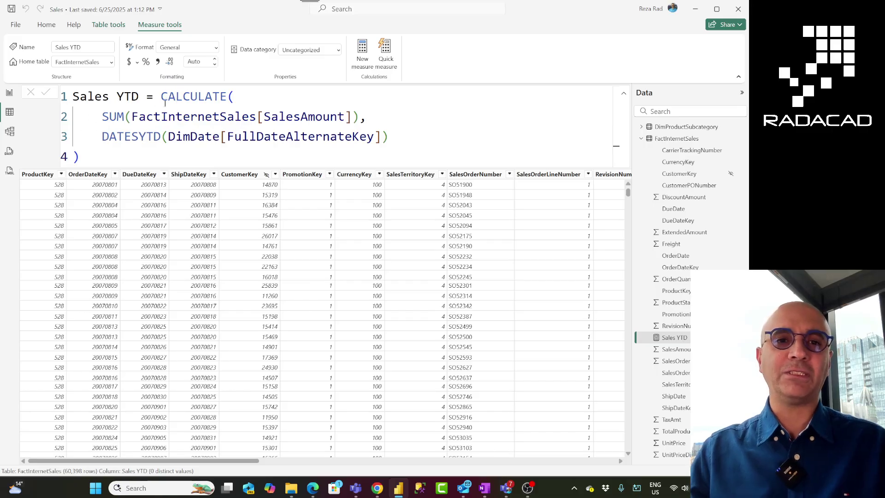
left_click_drag(132, 117, 351, 124)
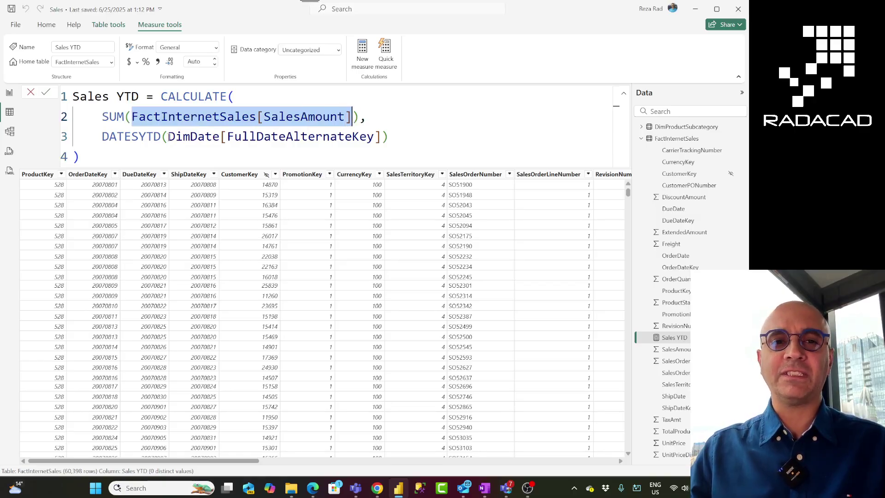
left_click_drag(169, 137, 382, 138)
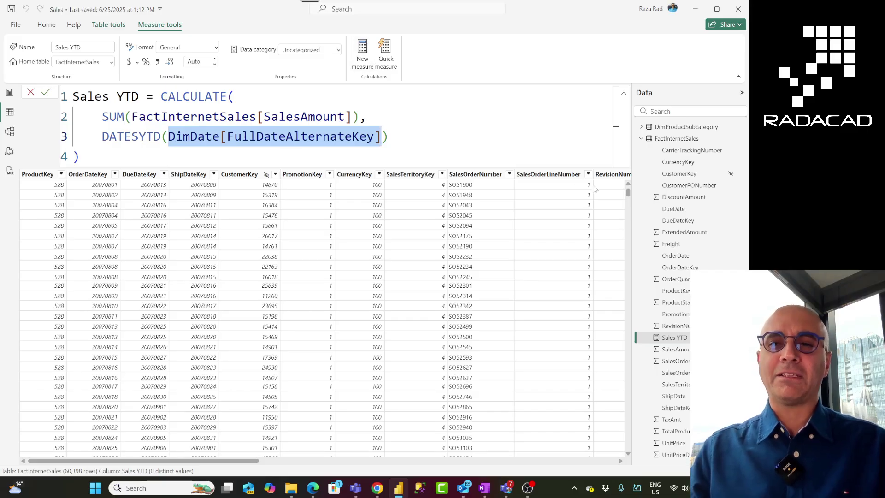
scroll(668, 207, "up", 10)
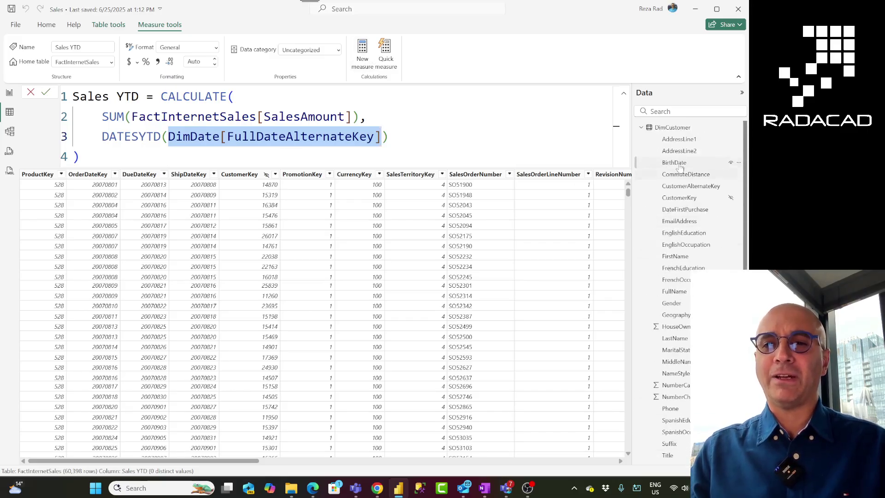
Collapse DimCustomer, expand DimDate, and display its FullDateAlternateKey column in table view
left_click(641, 128)
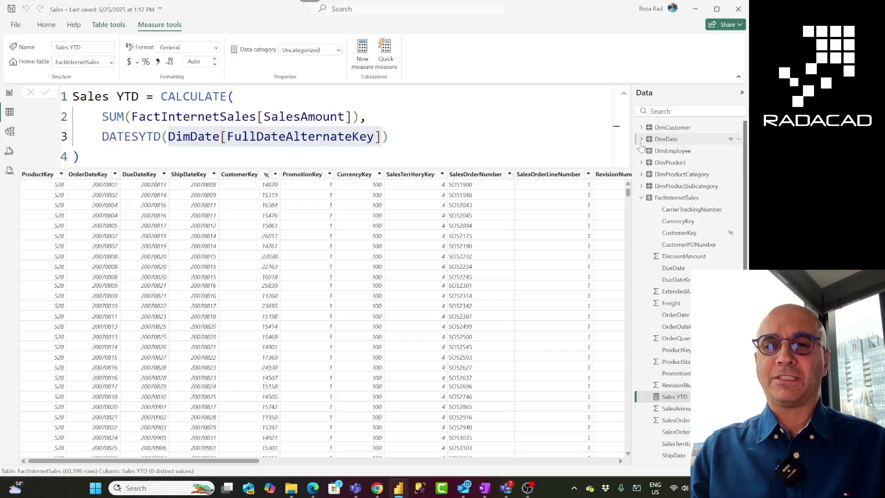
left_click(641, 139)
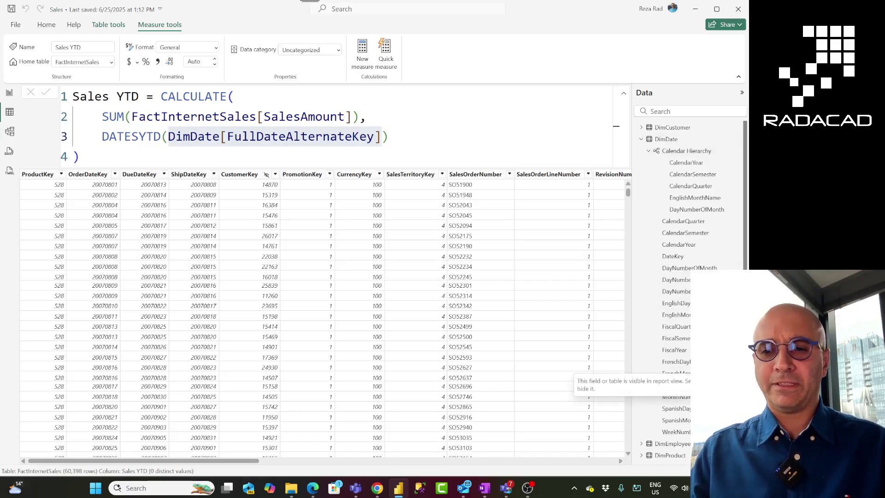
left_click(676, 385)
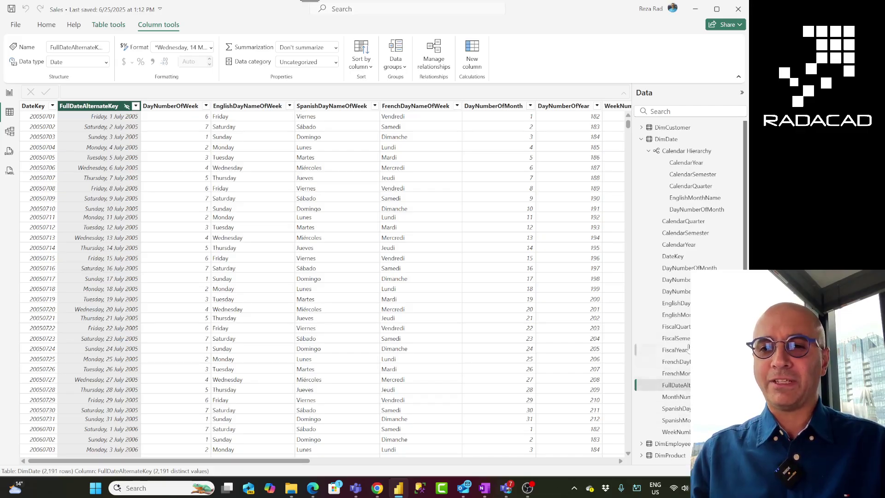
Set DimDate's EnglishMonthName column to sort by MonthNumberOfYear
left_click(686, 315)
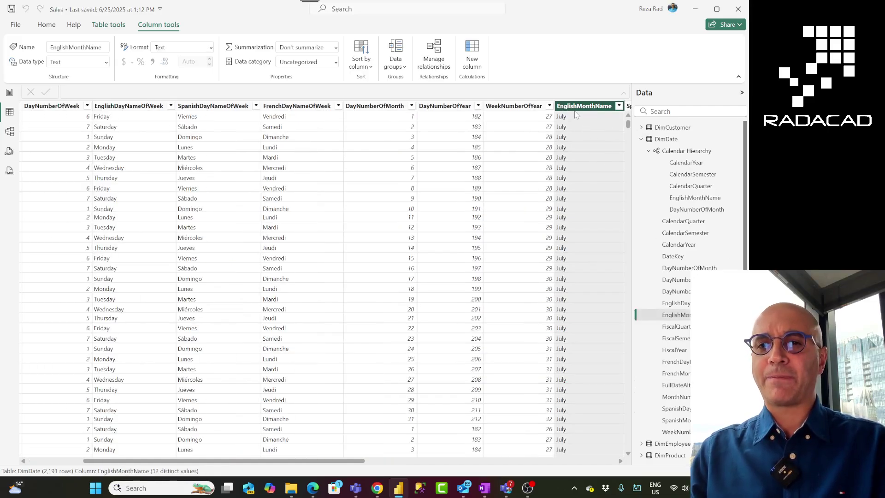
left_click(364, 62)
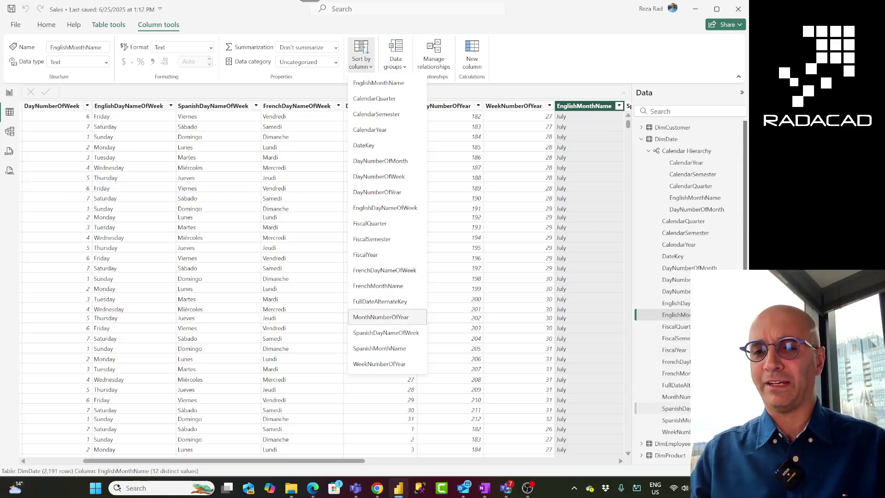
left_click(676, 397)
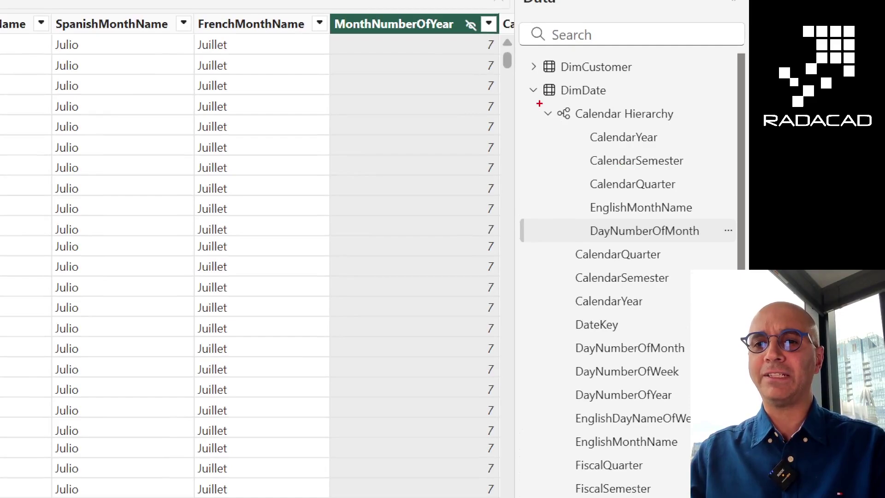
left_click_drag(539, 103, 729, 251)
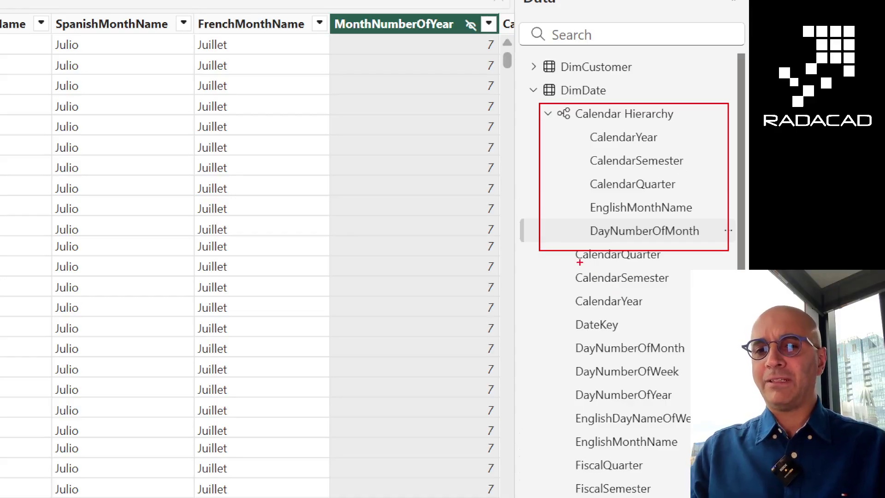
left_click_drag(570, 268, 672, 267)
left_click_drag(577, 290, 689, 292)
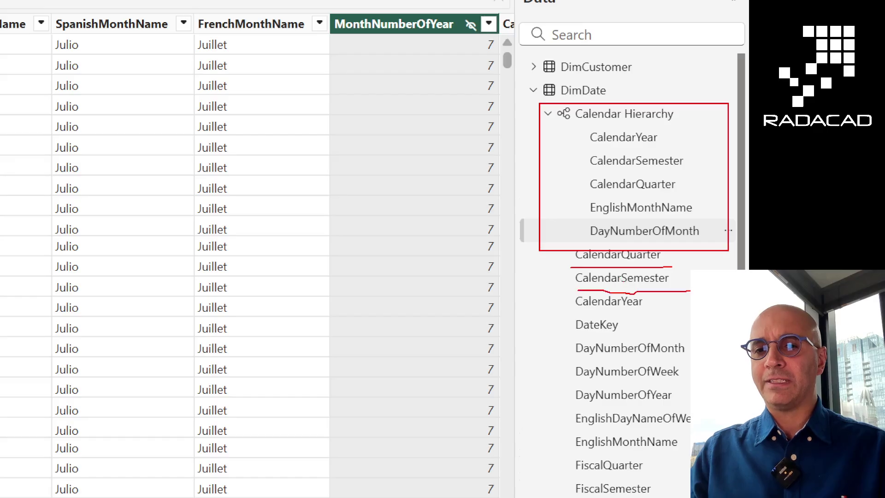
left_click_drag(563, 317, 647, 318)
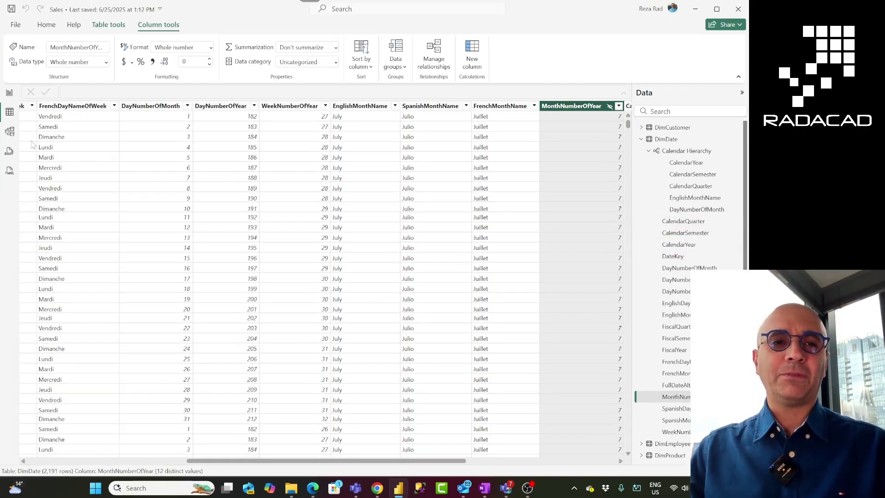
In model view, search 'dimdate' and hide CalendarQuarter, CalendarSemester, CalendarYear, EnglishMonthName and DayNumberOfMonth together
left_click(8, 133)
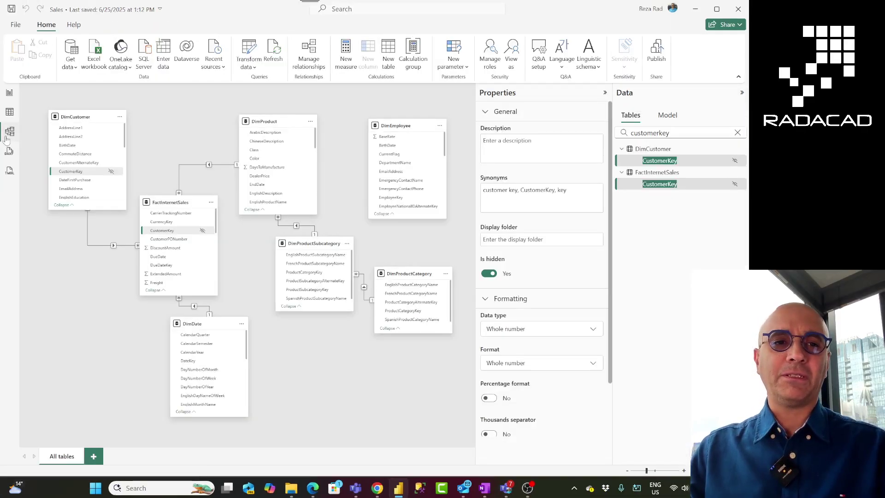
double_click(654, 132)
type("dimdate")
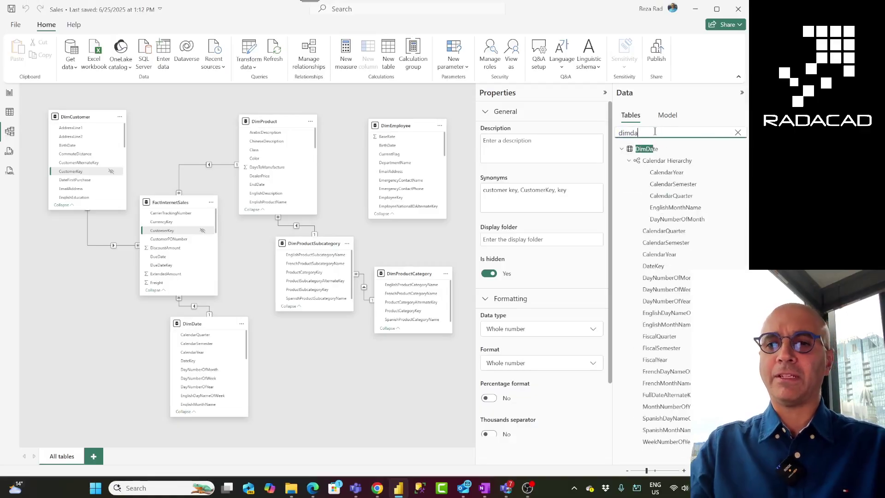
left_click(662, 231)
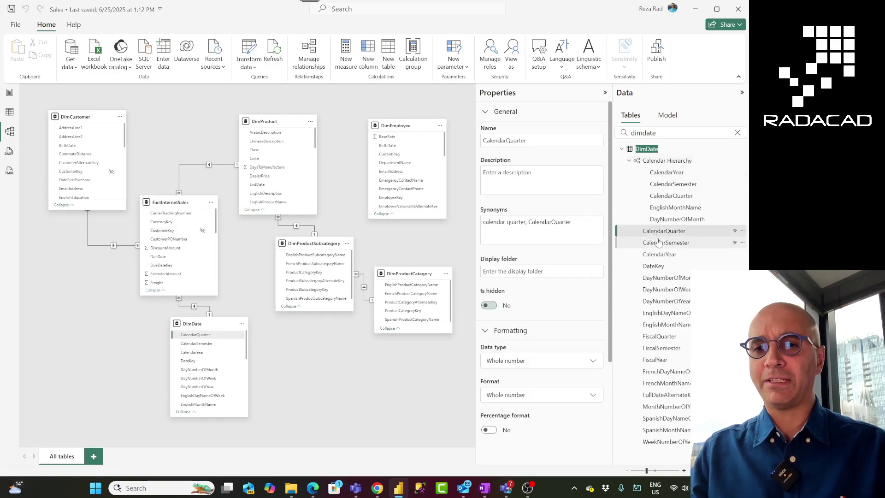
left_click(658, 243, "ctrl")
left_click(658, 255, "ctrl")
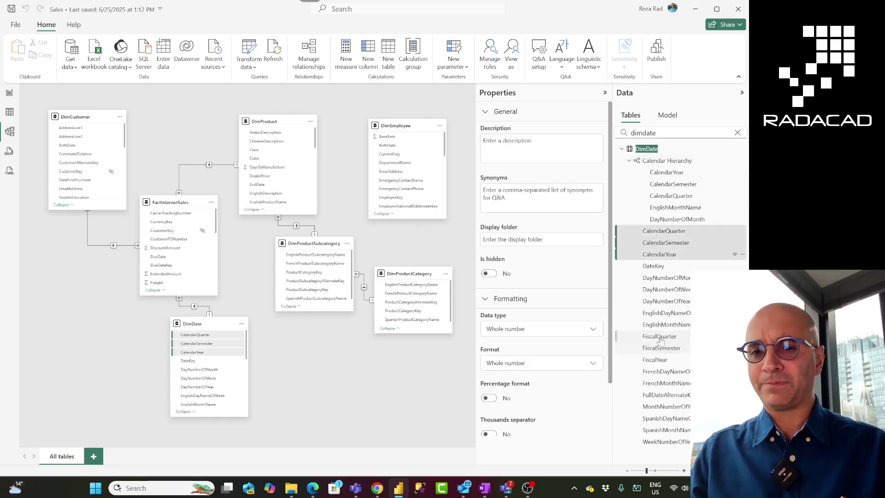
left_click(666, 326, "ctrl")
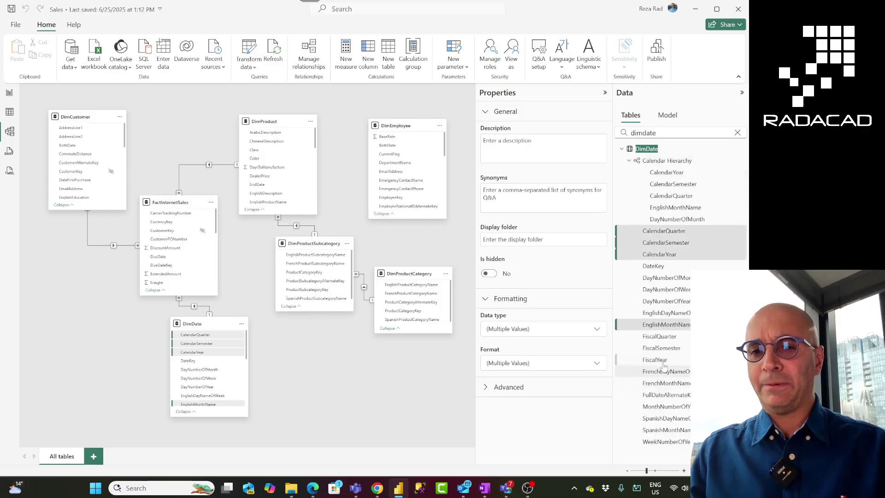
left_click(667, 277, "ctrl")
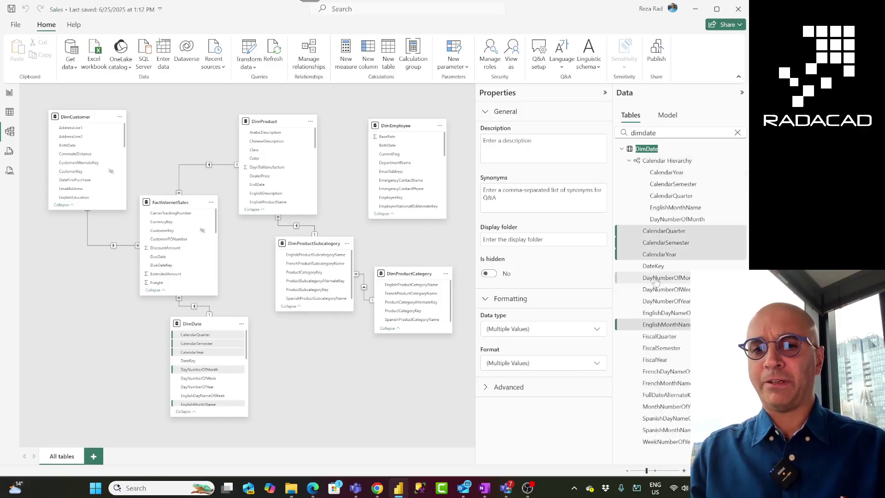
left_click(494, 274)
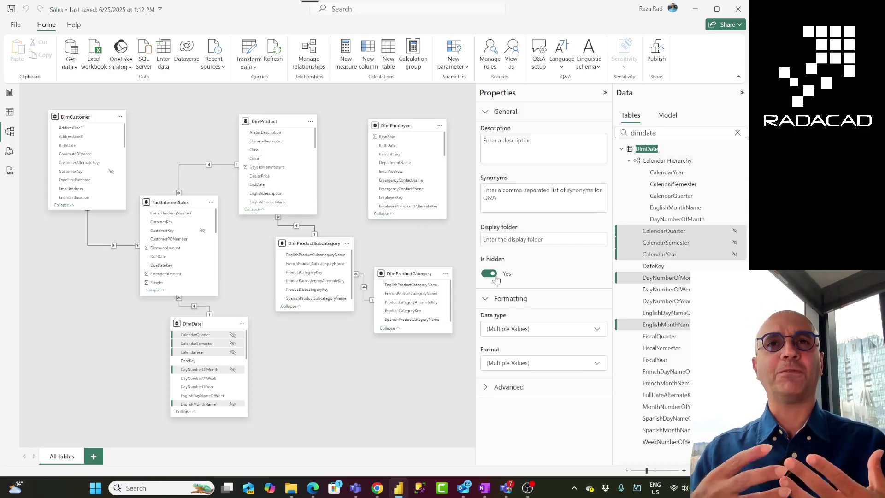